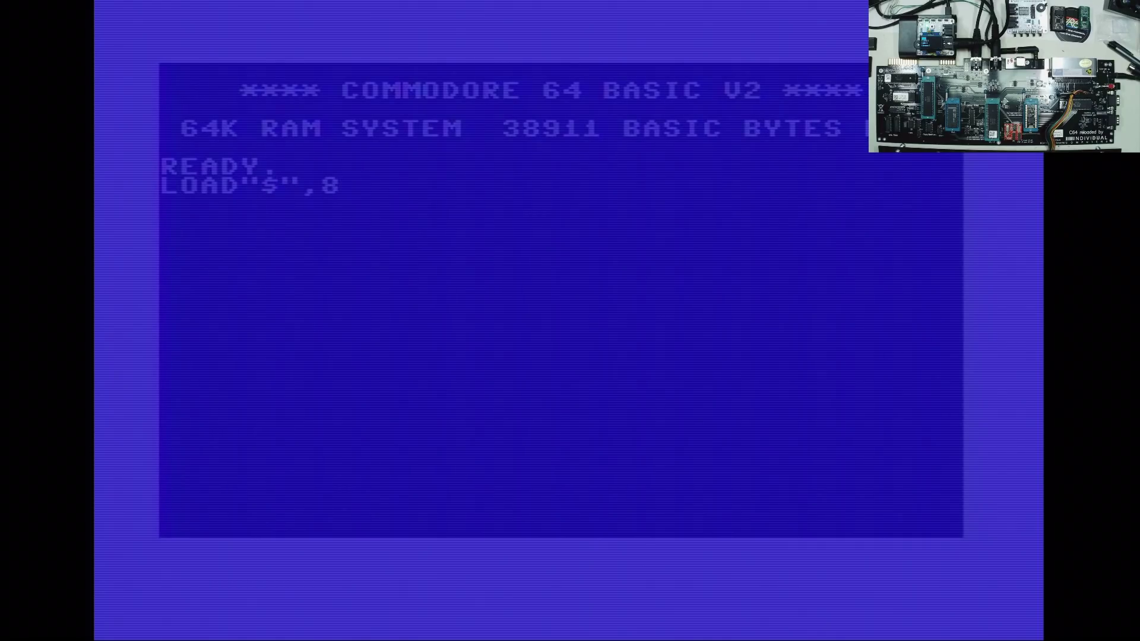
Step: Load and list the drive 8 directory, showing it in lowercase characters
{"action": "key", "text": "Return"}
{"action": "type", "text": "LIST"}
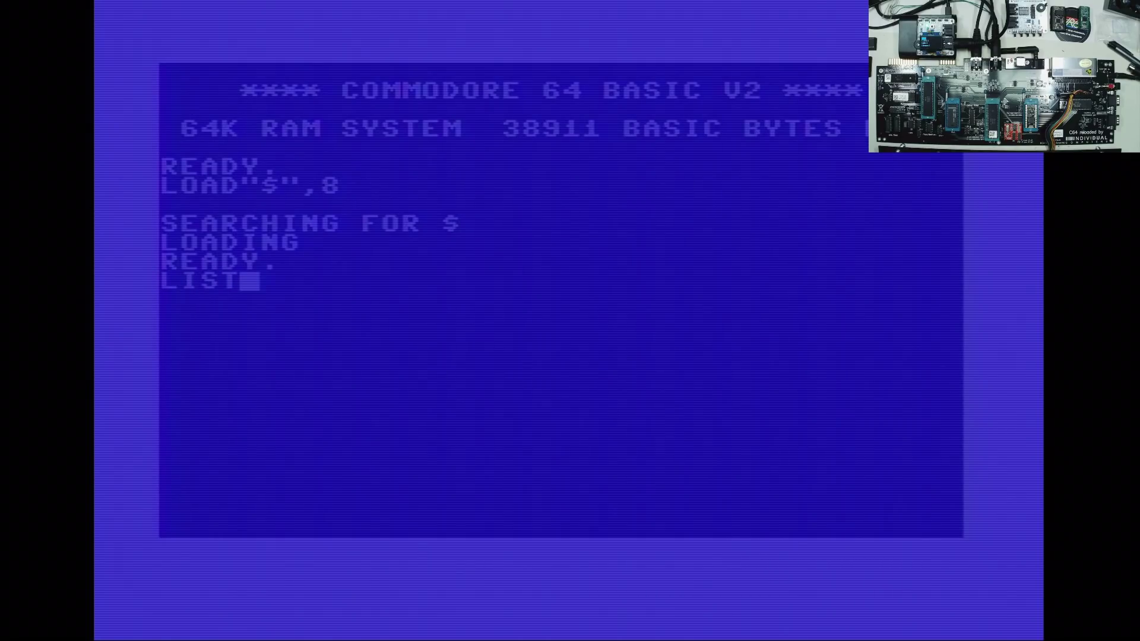
{"action": "key", "text": "Return"}
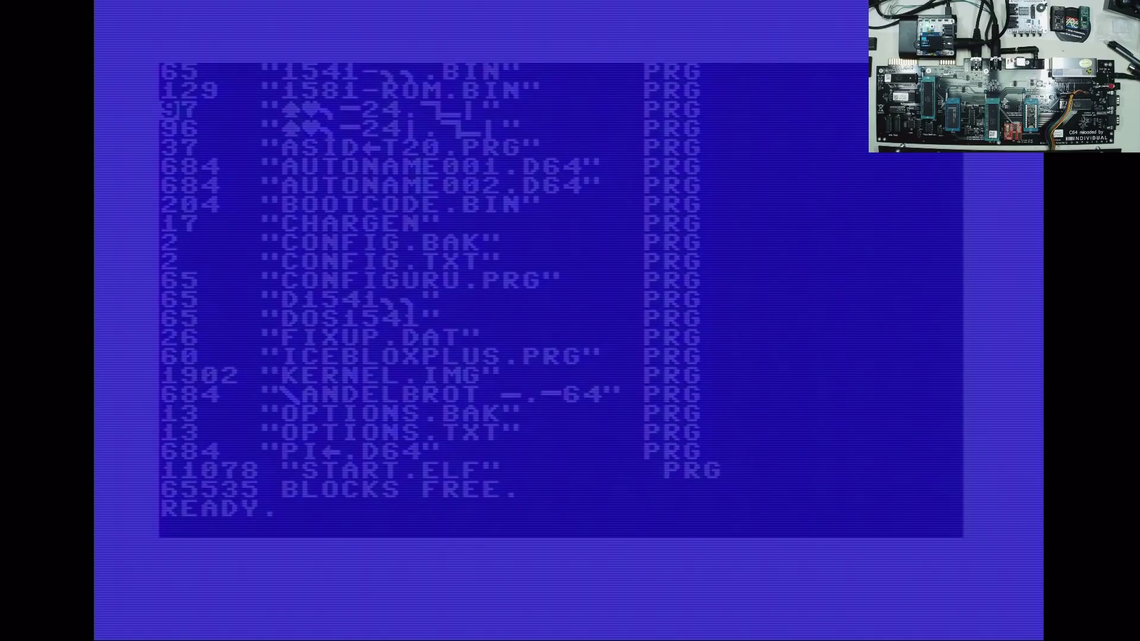
{"action": "key", "text": "shift+ctrl"}
{"action": "type", "text": "load \"ASID24.PRG\",8,1:   prg"}
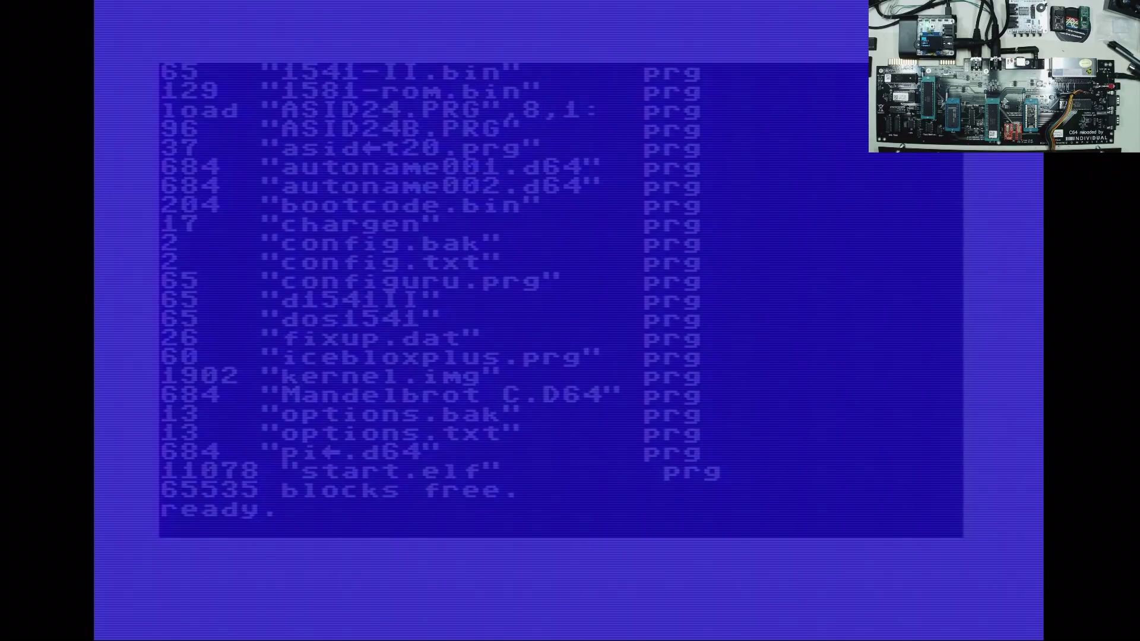
Step: Load ASID24.PRG, then RUN it from an empty line to start the v2.4 updater
{"action": "key", "text": "Return"}
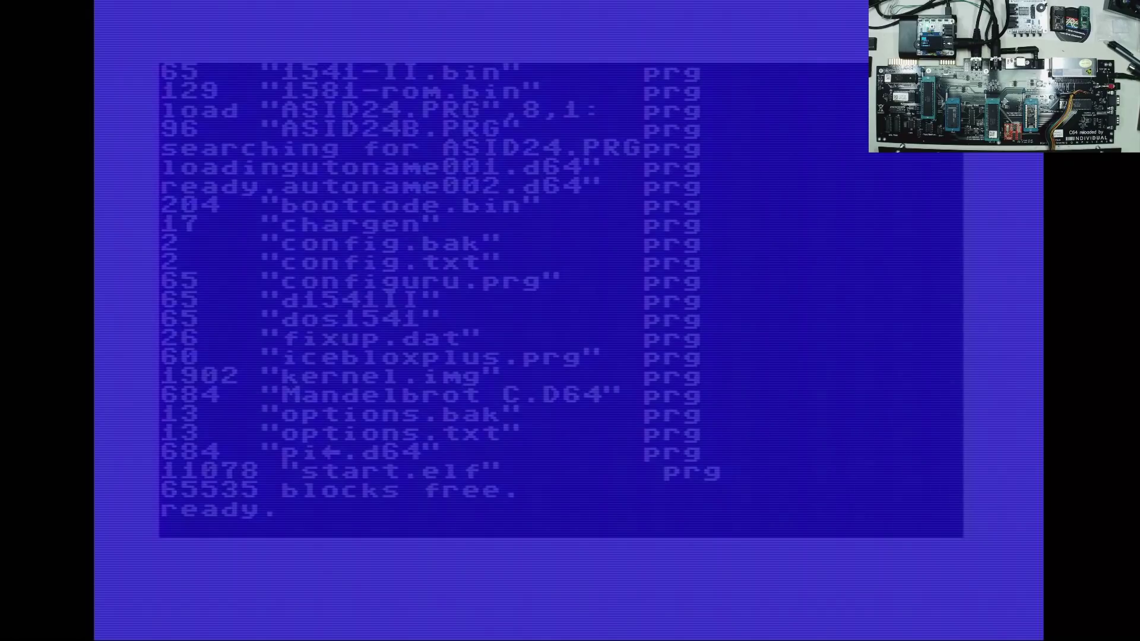
{"action": "key", "text": "Down"}
{"action": "key", "text": "Down"}
{"action": "key", "text": "Down"}
{"action": "key", "text": "Down"}
{"action": "key", "text": "Down"}
{"action": "key", "text": "Down"}
{"action": "key", "text": "Down"}
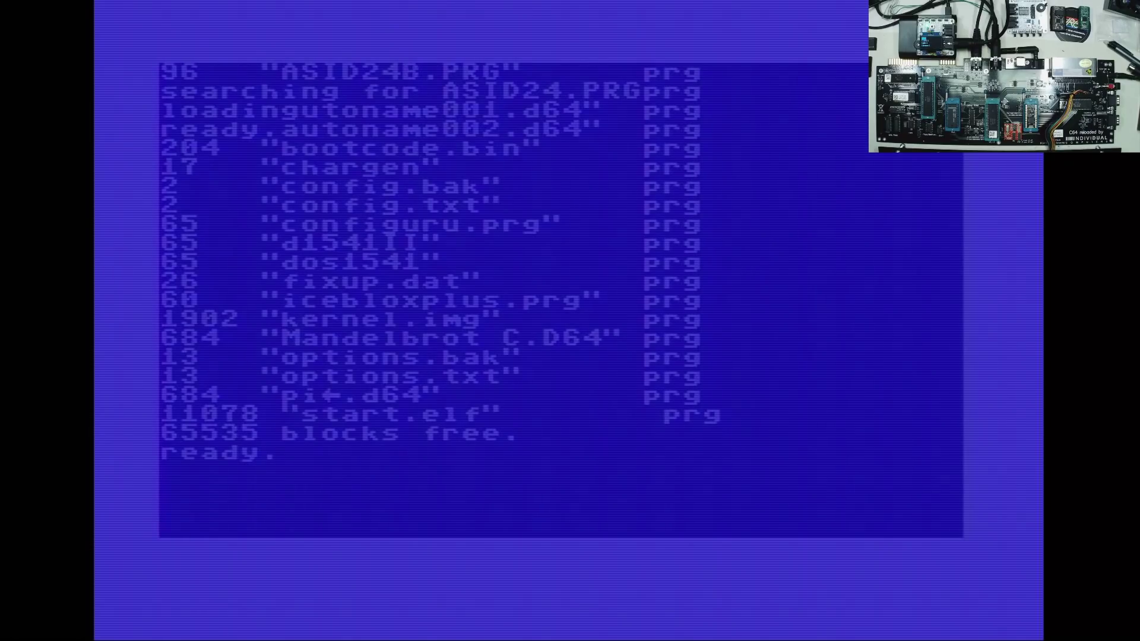
{"action": "type", "text": "run"}
{"action": "key", "text": "Return"}
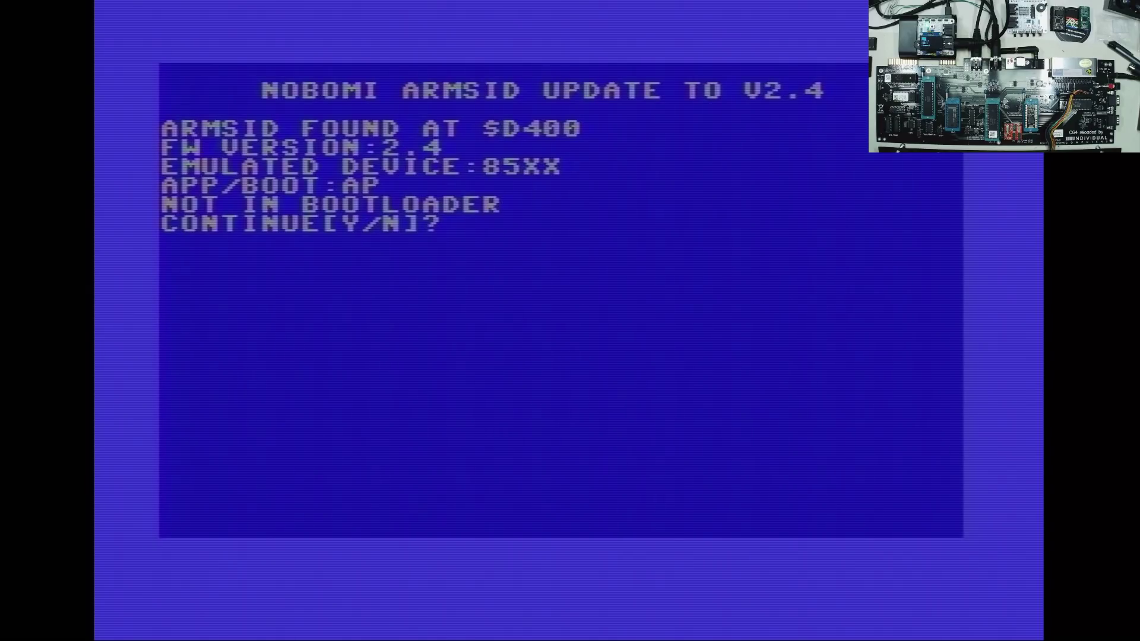
Step: Answer Y twice to erase the app header and continue after the ARMSID reset
{"action": "key", "text": "y"}
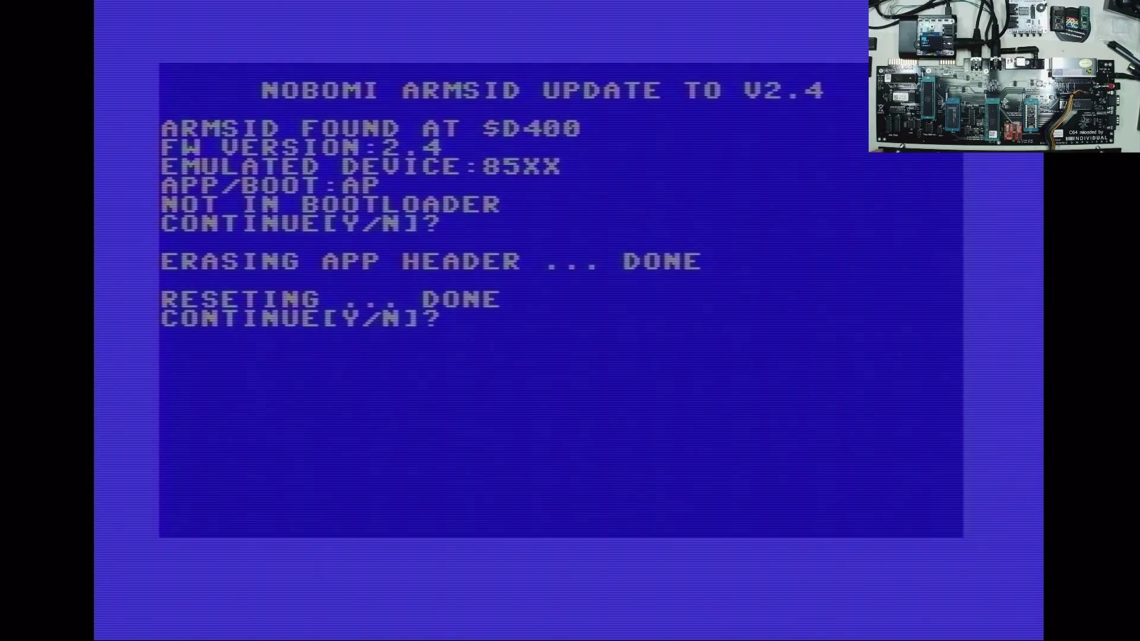
{"action": "key", "text": "y"}
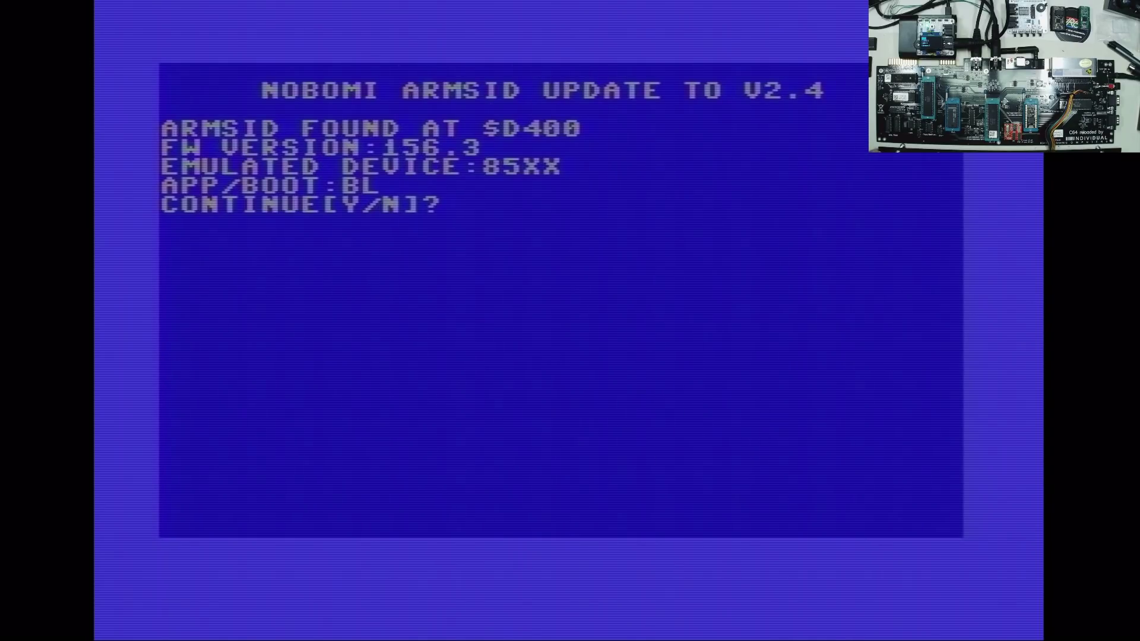
Step: Confirm with Y to flash firmware 2.4 and wait for UPDATE DONE and READY
{"action": "key", "text": "y"}
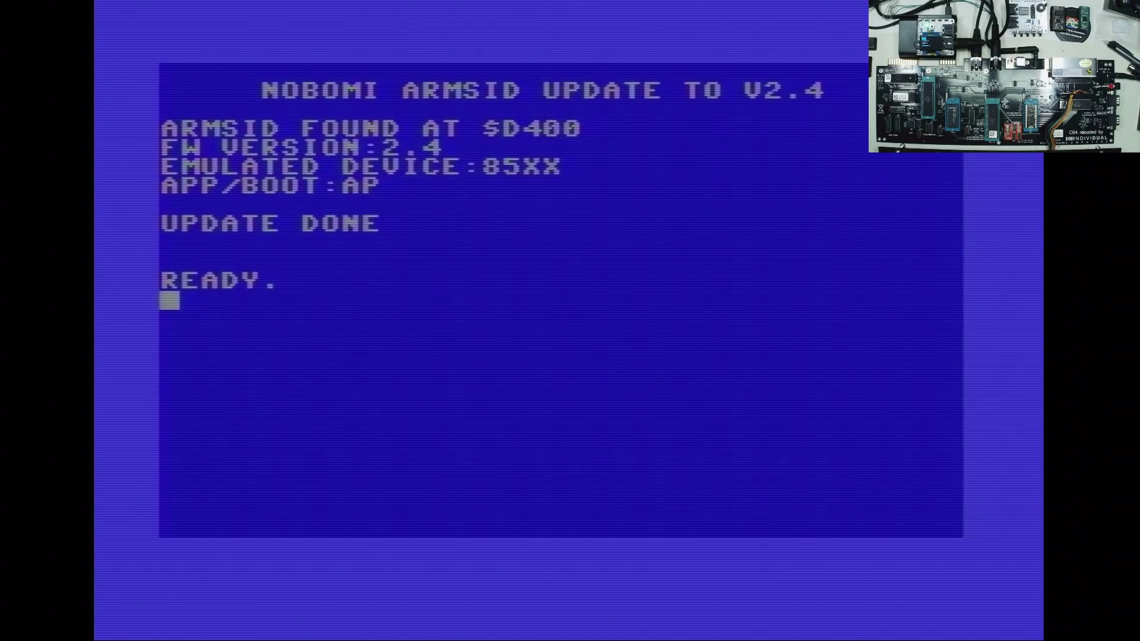
{"action": "type", "text": "LOAD\""}
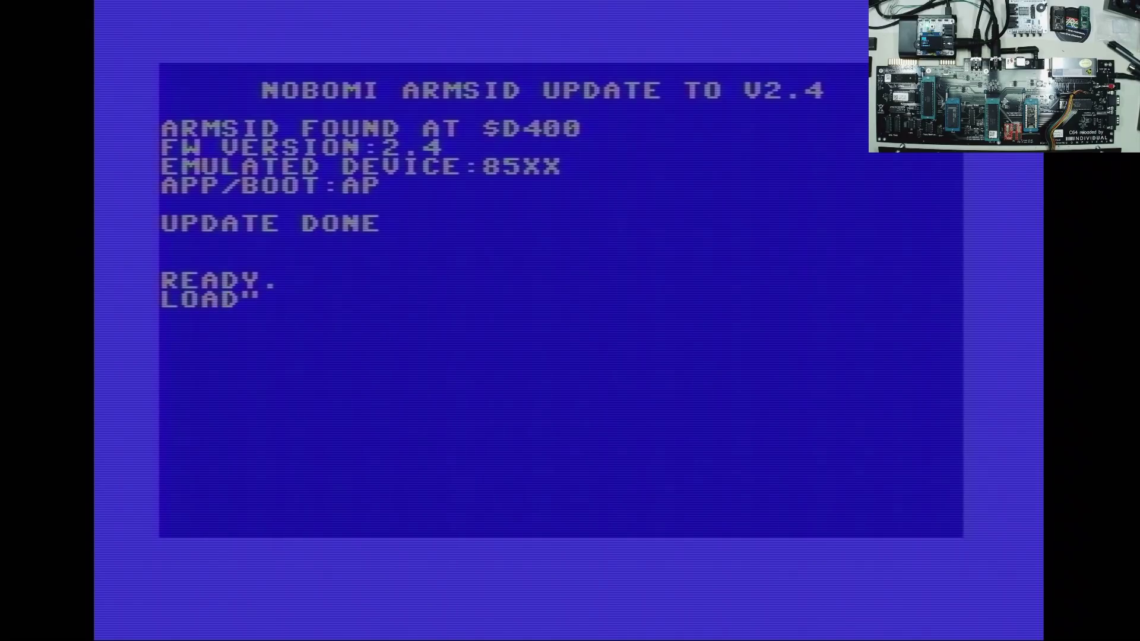
{"action": "type", "text": "$\",8,"}
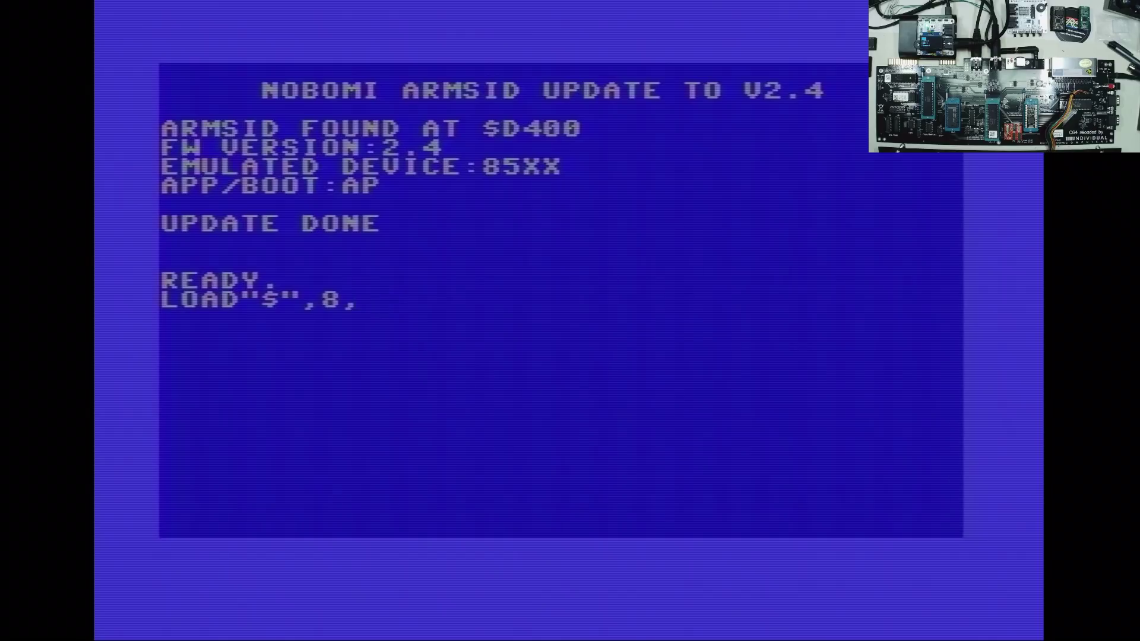
Step: Load the directory with LOAD"$",8 and list it
{"action": "key", "text": "BackSpace"}
{"action": "key", "text": "Return"}
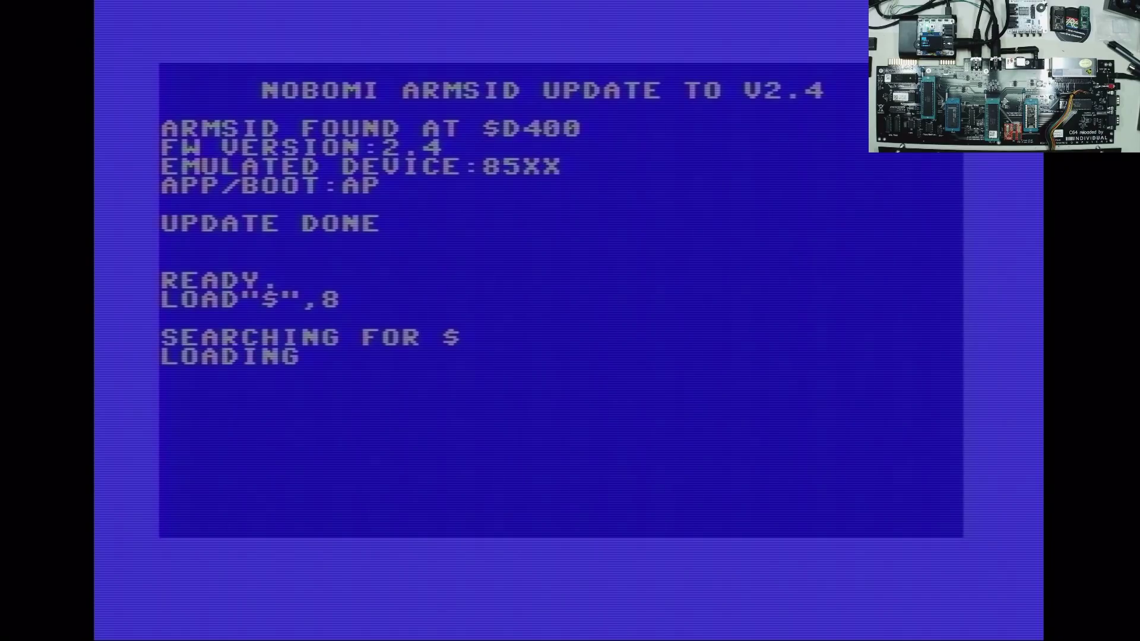
{"action": "type", "text": "LIST"}
{"action": "key", "text": "Return"}
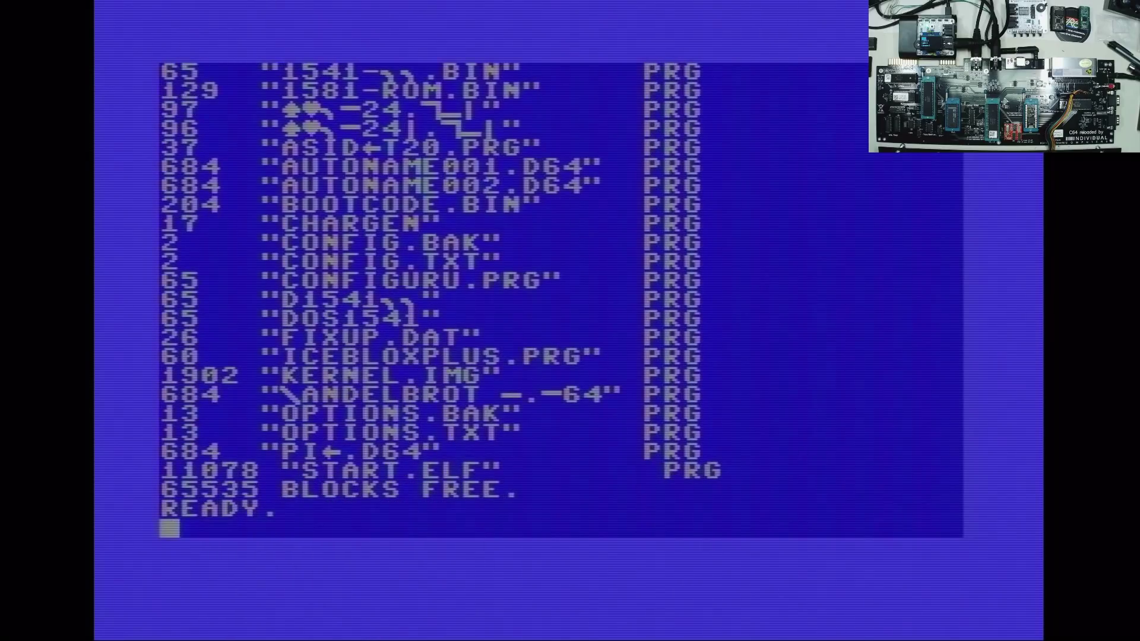
Step: Edit the ASID←T20.PRG listing entry into LOAD "ASID←T20.PRG",8,1 and run it
{"action": "key", "text": "Up"}
{"action": "key", "text": "Up"}
{"action": "key", "text": "Up"}
{"action": "key", "text": "Up"}
{"action": "key", "text": "Up"}
{"action": "key", "text": "Up"}
{"action": "key", "text": "Up"}
{"action": "key", "text": "Up"}
{"action": "key", "text": "Up"}
{"action": "key", "text": "Up"}
{"action": "key", "text": "Up"}
{"action": "key", "text": "Up"}
{"action": "key", "text": "Up"}
{"action": "key", "text": "Up"}
{"action": "key", "text": "Up"}
{"action": "key", "text": "Down"}
{"action": "type", "text": "LOAD"}
{"action": "key", "text": "Right"}
{"action": "key", "text": "Right"}
{"action": "key", "text": "Right"}
{"action": "key", "text": "Right"}
{"action": "key", "text": "Right"}
{"action": "key", "text": "Right"}
{"action": "key", "text": "Right"}
{"action": "key", "text": "Right"}
{"action": "key", "text": "Right"}
{"action": "type", "text": ",8,1:"}
{"action": "key", "text": "Return"}
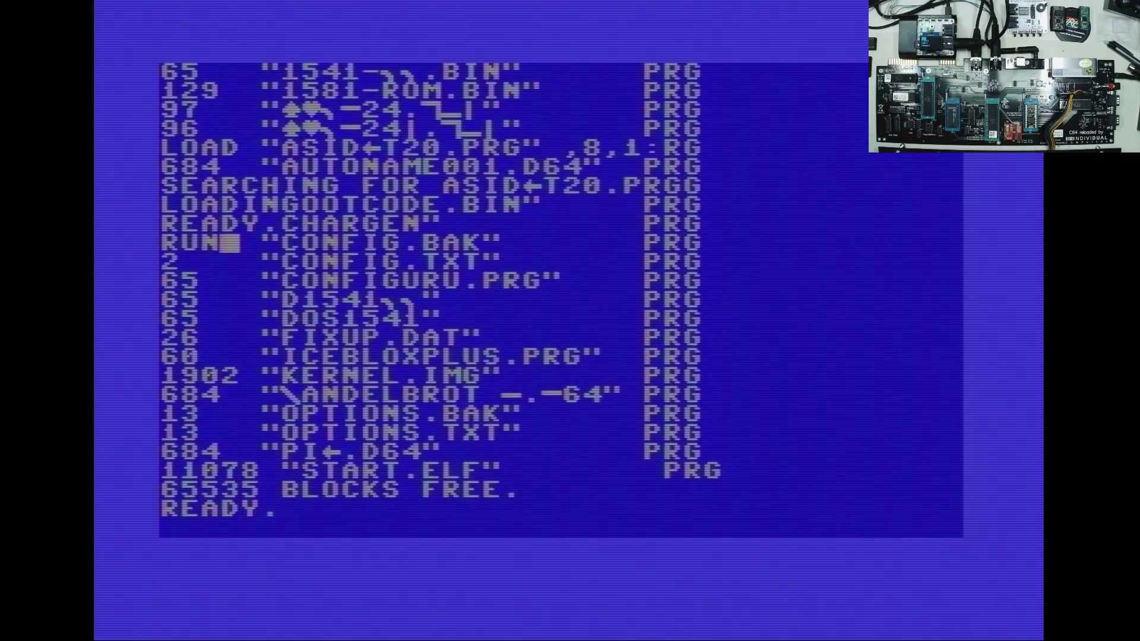
Step: RUN the tester from an empty line; it finds firmware 2.4 at $D400
{"action": "key", "text": "Down"}
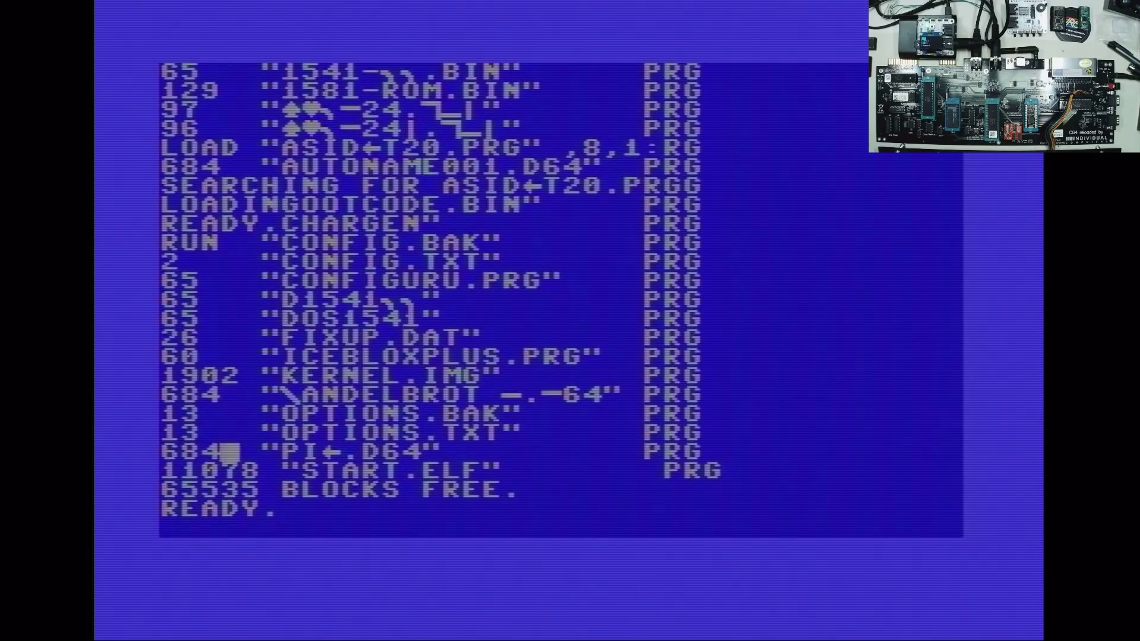
{"action": "key", "text": "Down"}
{"action": "key", "text": "Down"}
{"action": "key", "text": "Down"}
{"action": "key", "text": "Left"}
{"action": "key", "text": "Left"}
{"action": "key", "text": "Left"}
{"action": "key", "text": "Left"}
{"action": "key", "text": "Right"}
{"action": "type", "text": "RUN"}
{"action": "key", "text": "Return"}
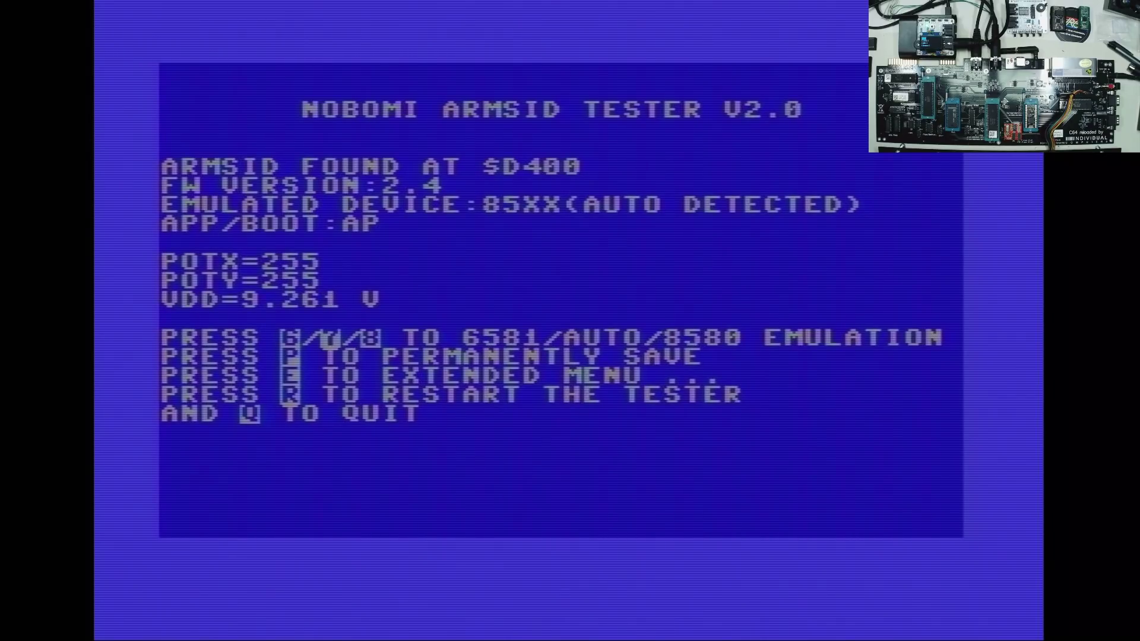
{"action": "key", "text": "e"}
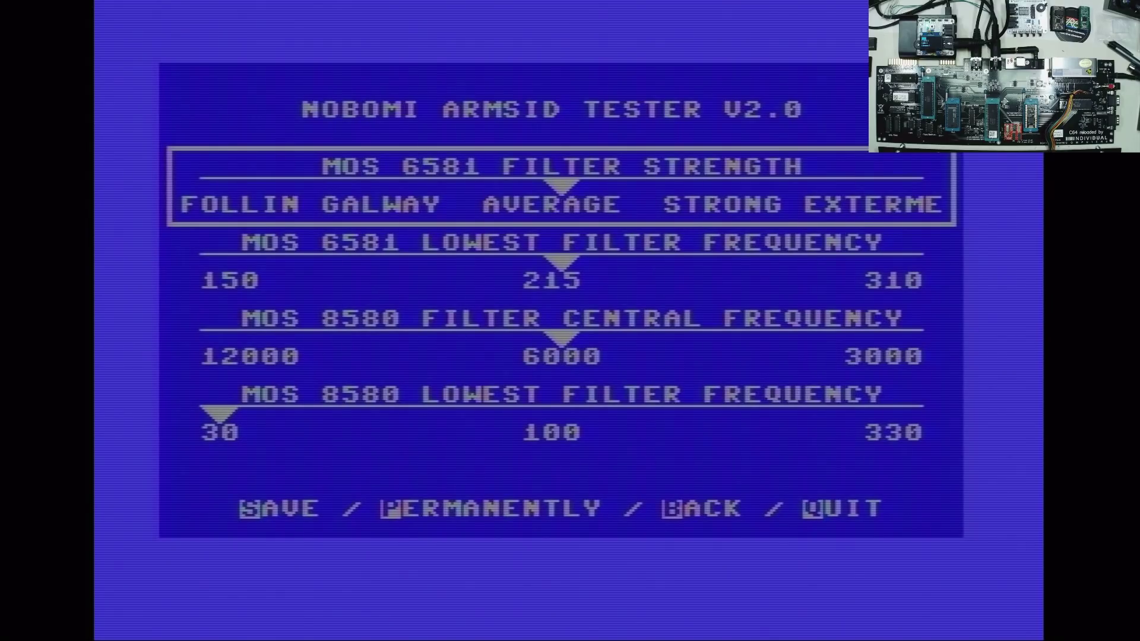
{"action": "key", "text": "b"}
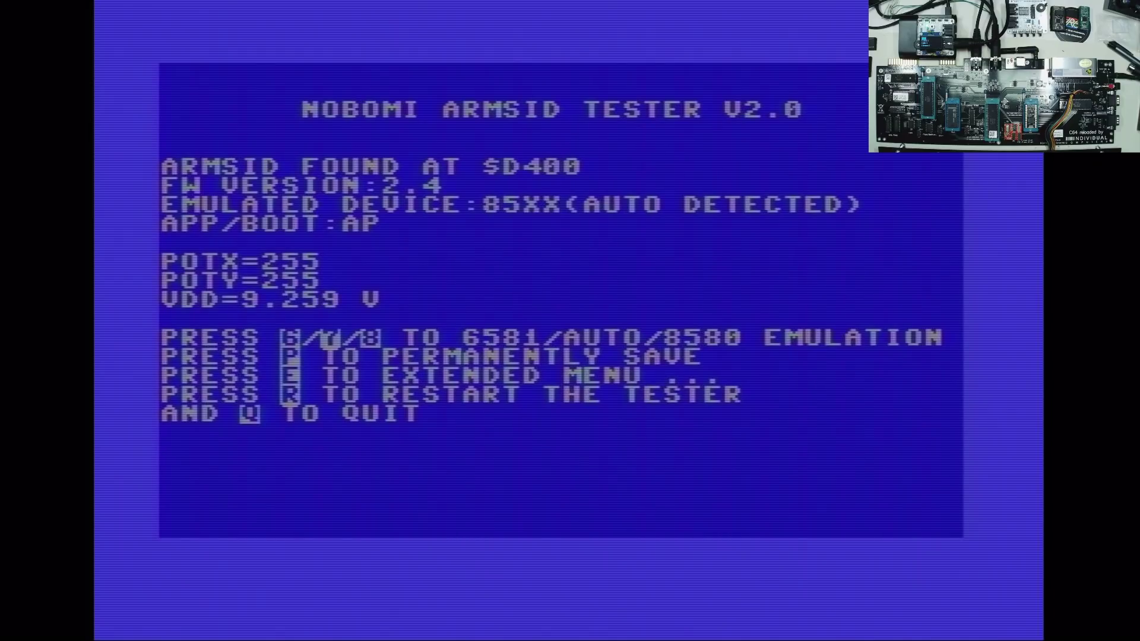
Step: Quit the tester with Q, then reload and list the drive 8 directory
{"action": "key", "text": "q"}
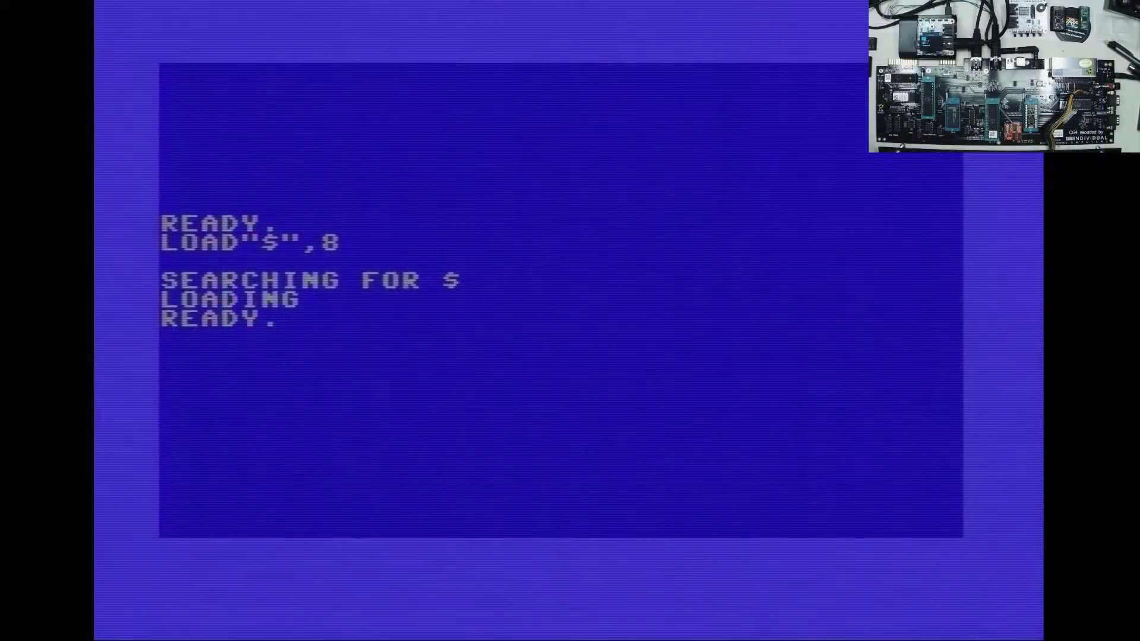
{"action": "type", "text": "L"}
{"action": "key", "text": "shift+i"}
{"action": "key", "text": "Return"}
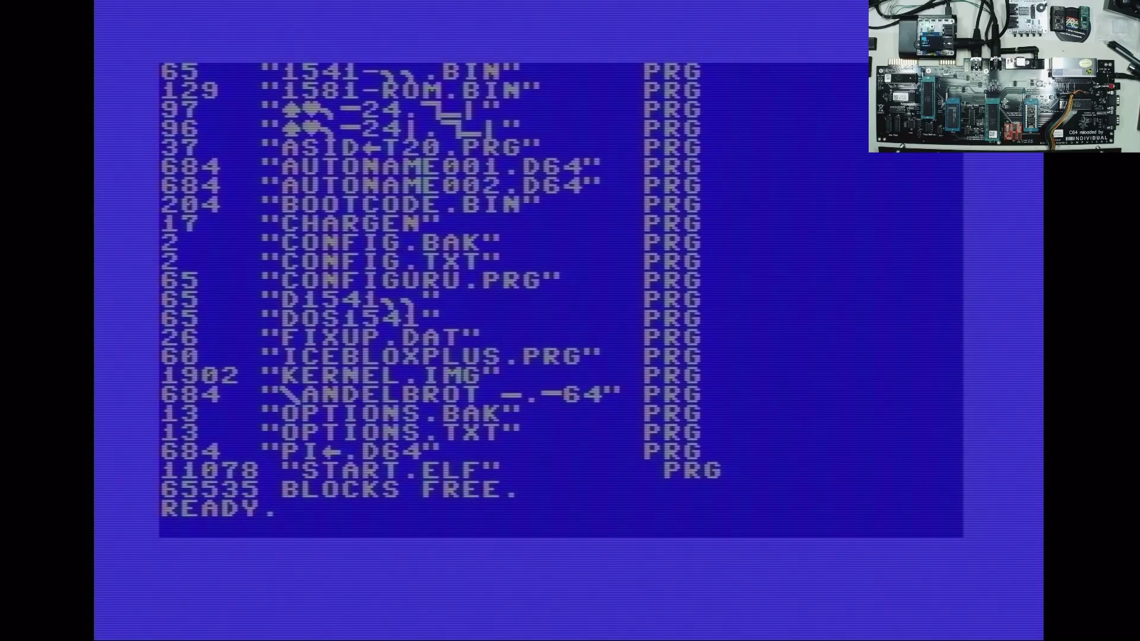
{"action": "key", "text": "Up"}
{"action": "key", "text": "Up"}
{"action": "key", "text": "Up"}
{"action": "key", "text": "Up"}
{"action": "key", "text": "Up"}
{"action": "key", "text": "Up"}
{"action": "key", "text": "Up"}
{"action": "key", "text": "Down"}
{"action": "key", "text": "Up"}
{"action": "key", "text": "Up"}
{"action": "key", "text": "Up"}
{"action": "key", "text": "Up"}
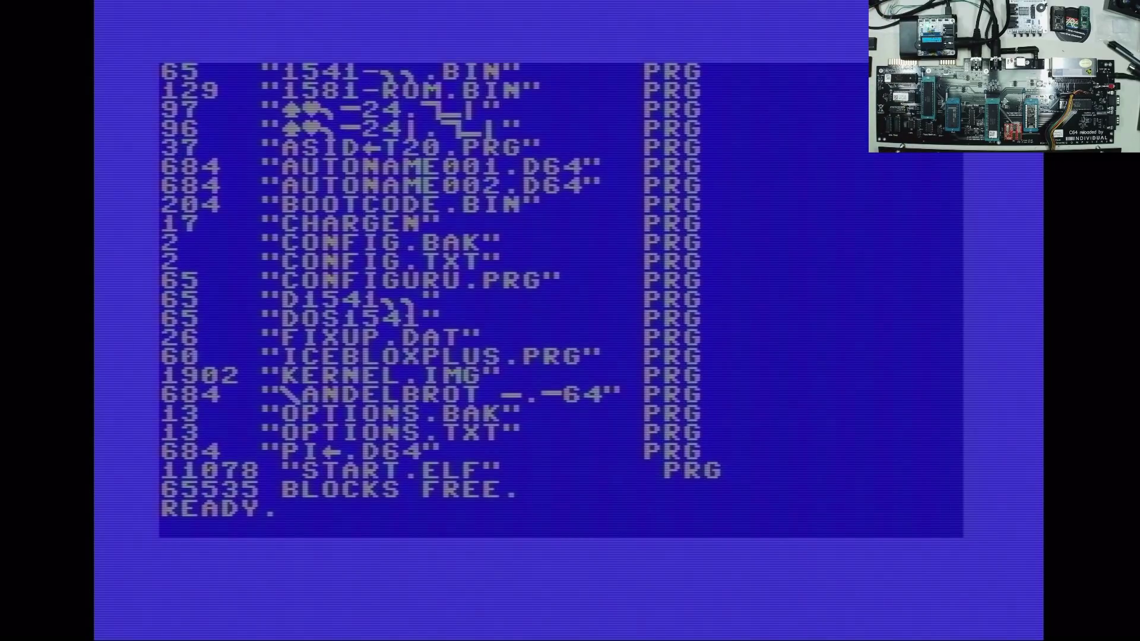
Step: Load the first file with LOAD"*",8,1, then RUN it
{"action": "key", "text": "Down"}
{"action": "key", "text": "Down"}
{"action": "key", "text": "Down"}
{"action": "key", "text": "Down"}
{"action": "key", "text": "Down"}
{"action": "key", "text": "Down"}
{"action": "key", "text": "Down"}
{"action": "key", "text": "Down"}
{"action": "key", "text": "Down"}
{"action": "key", "text": "Down"}
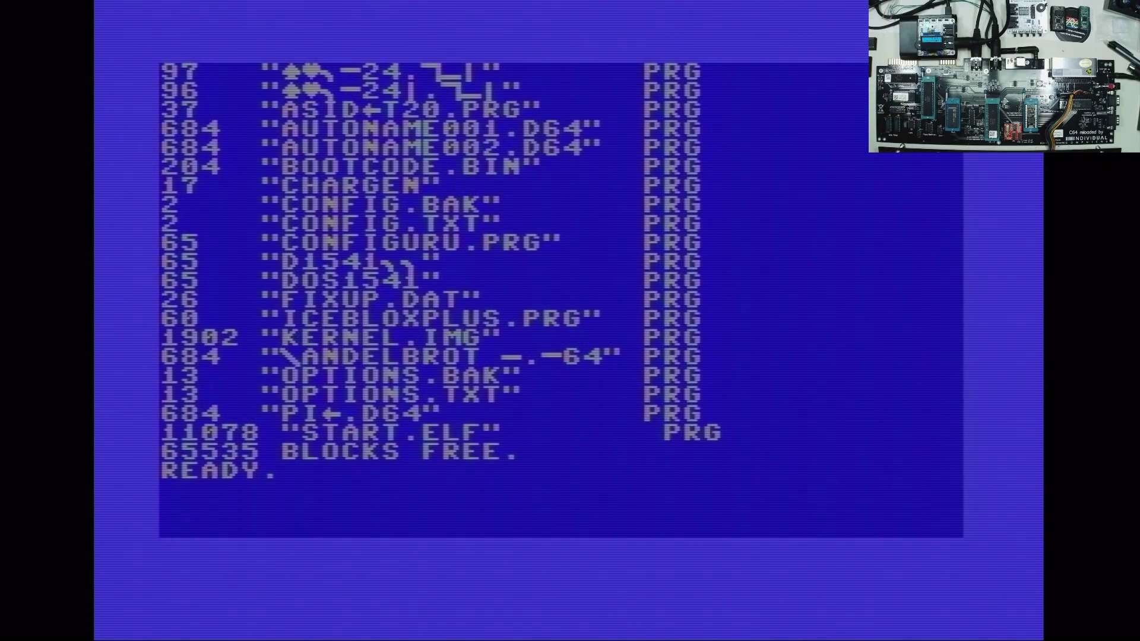
{"action": "key", "text": "Down"}
{"action": "key", "text": "Down"}
{"action": "type", "text": "LOAD\"*\",8,1"}
{"action": "key", "text": "Return"}
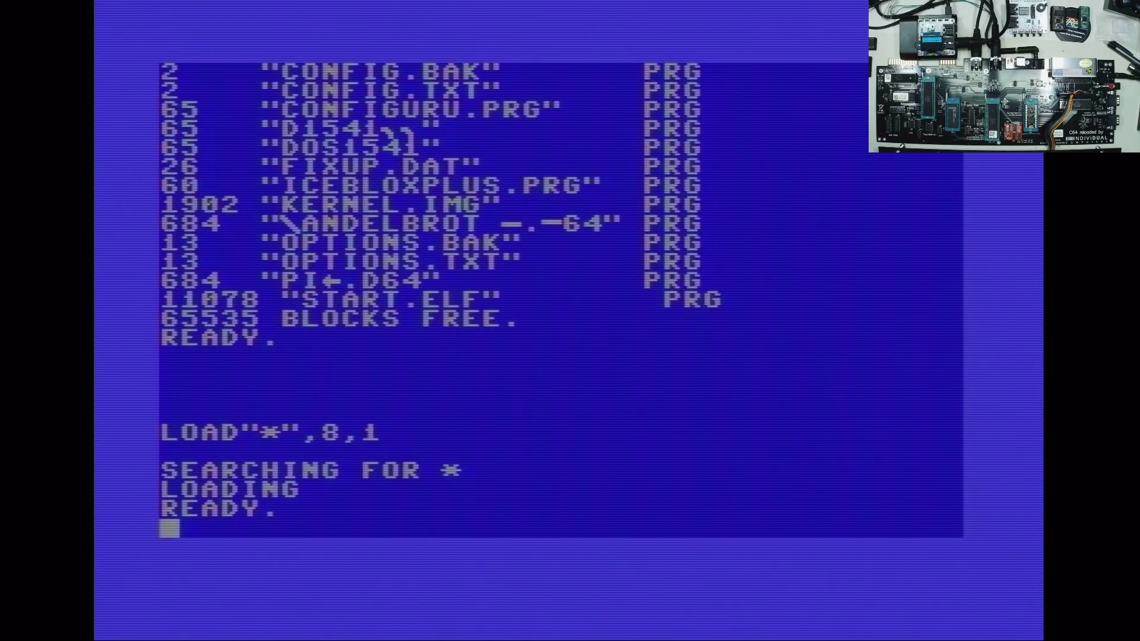
{"action": "type", "text": "RUN"}
{"action": "key", "text": "Return"}
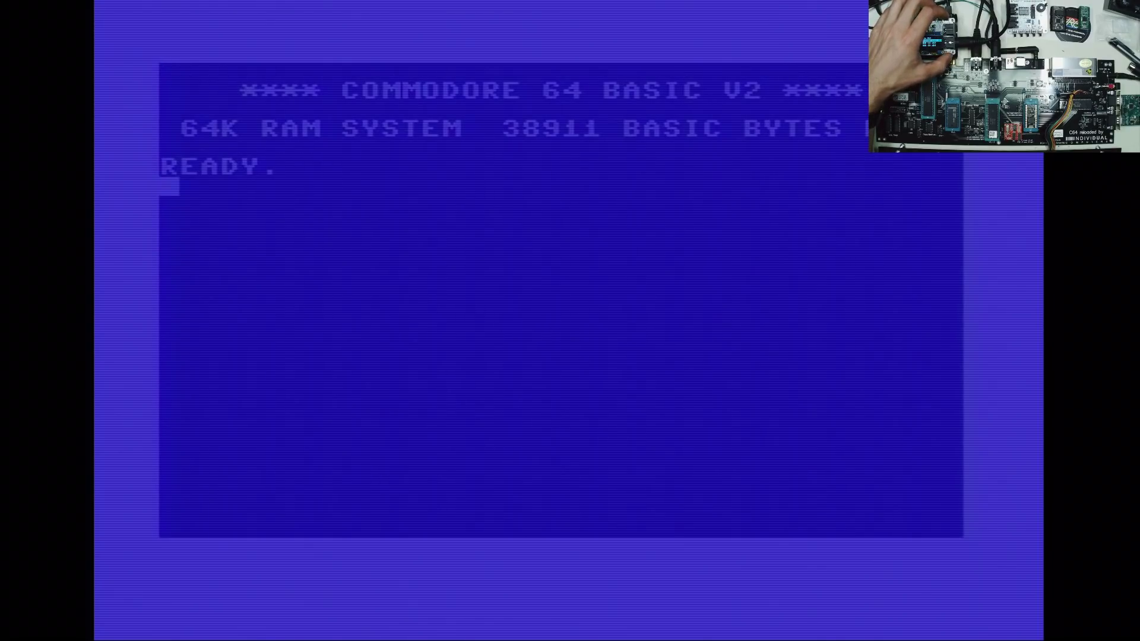
{"action": "type", "text": "LOAD\"*\",8,1"}
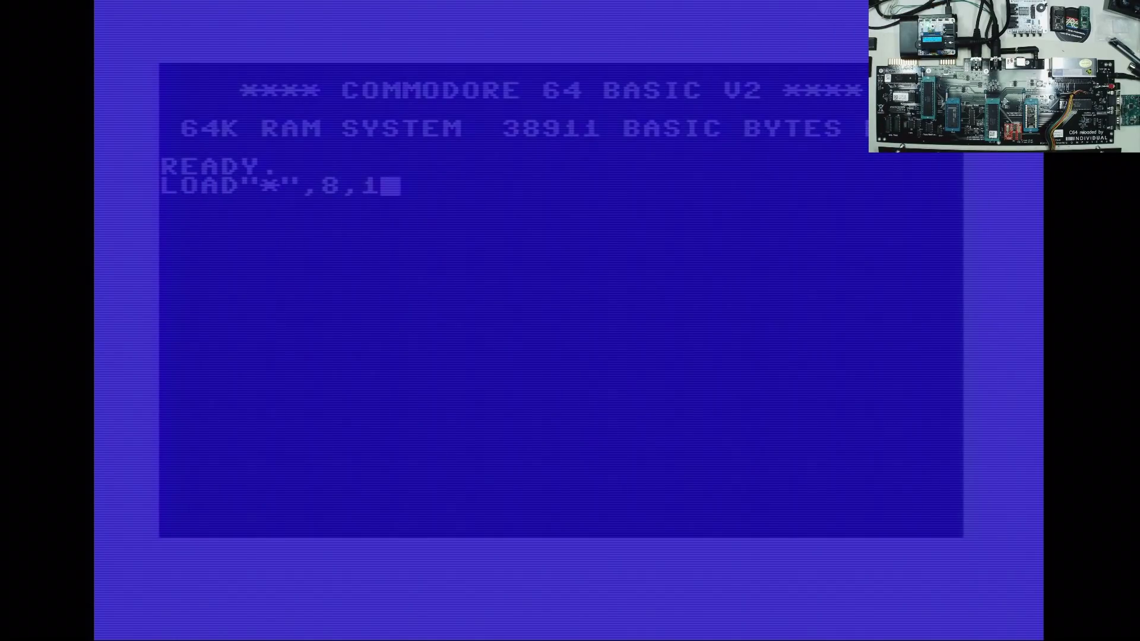
Step: Execute LOAD"*",8,1 to load the demo from drive 8
{"action": "key", "text": "Return"}
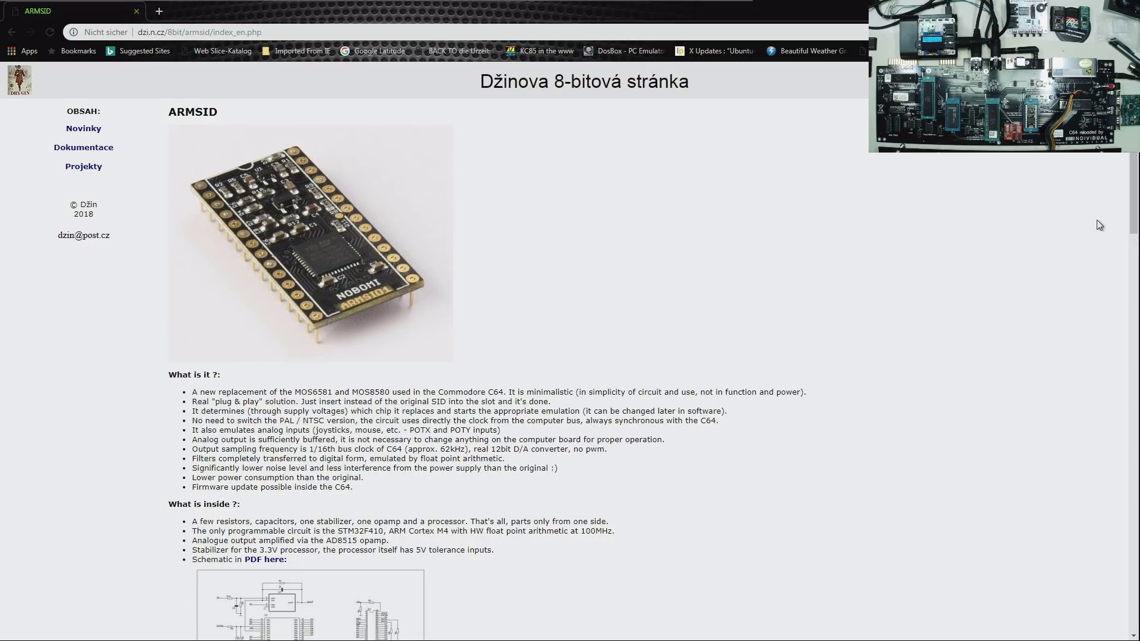
{"action": "left_click_drag", "start_coordinate": [1135, 209], "coordinate": [1138, 620]}
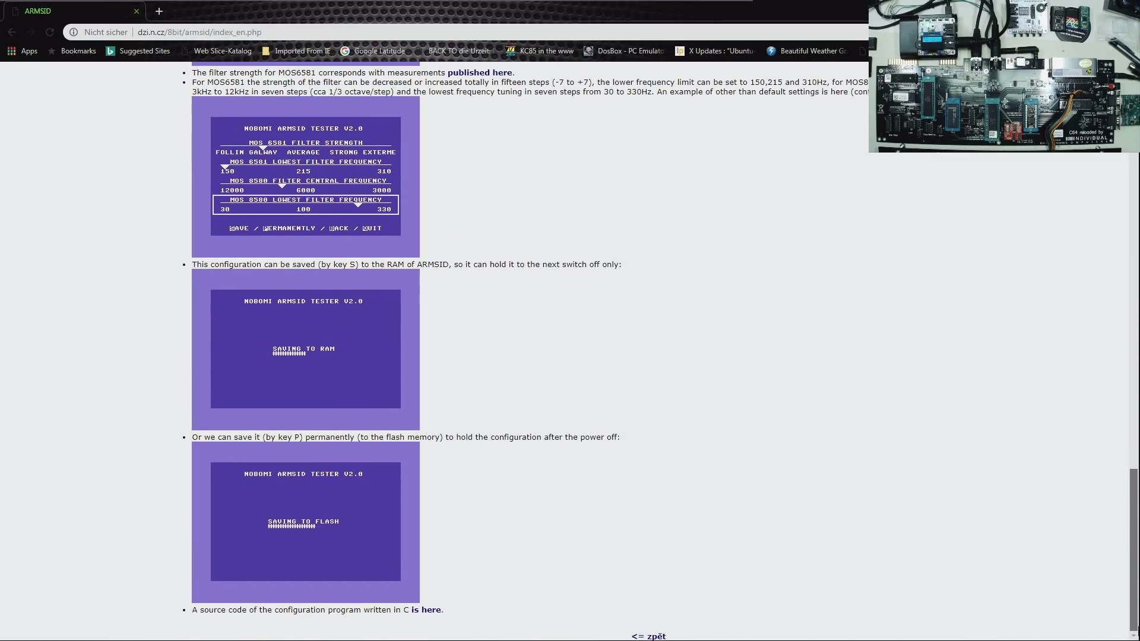
{"action": "scroll", "coordinate": [1095, 466], "scroll_direction": "up", "scroll_amount": 5}
{"action": "scroll", "coordinate": [1062, 369], "scroll_direction": "up", "scroll_amount": 5}
{"action": "scroll", "coordinate": [972, 323], "scroll_direction": "up", "scroll_amount": 5}
{"action": "scroll", "coordinate": [1036, 207], "scroll_direction": "up", "scroll_amount": 5}
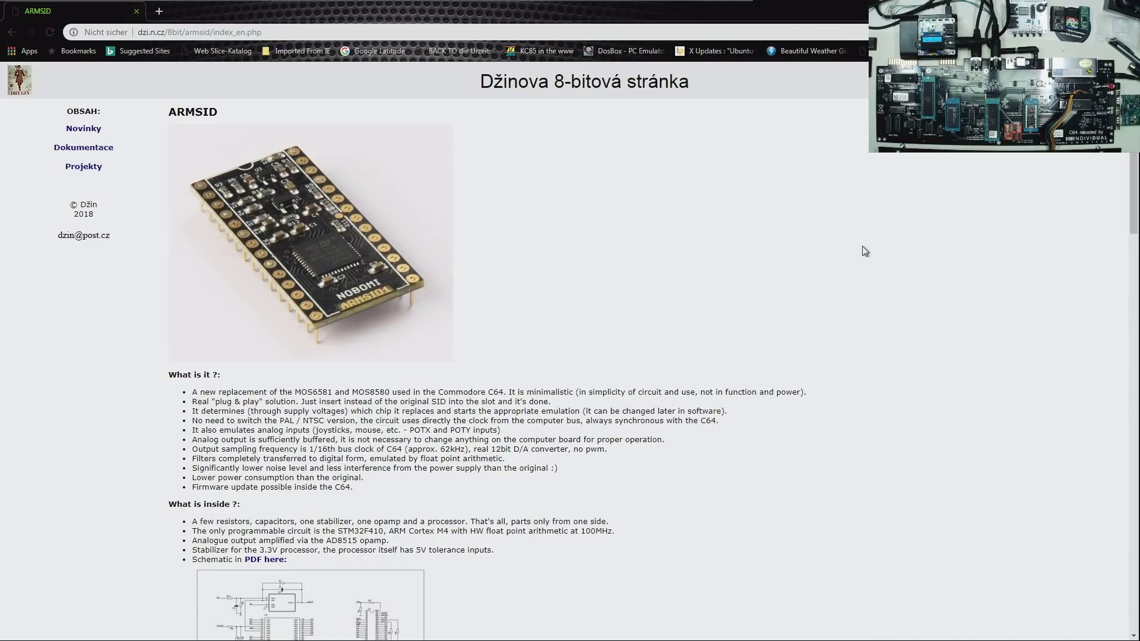